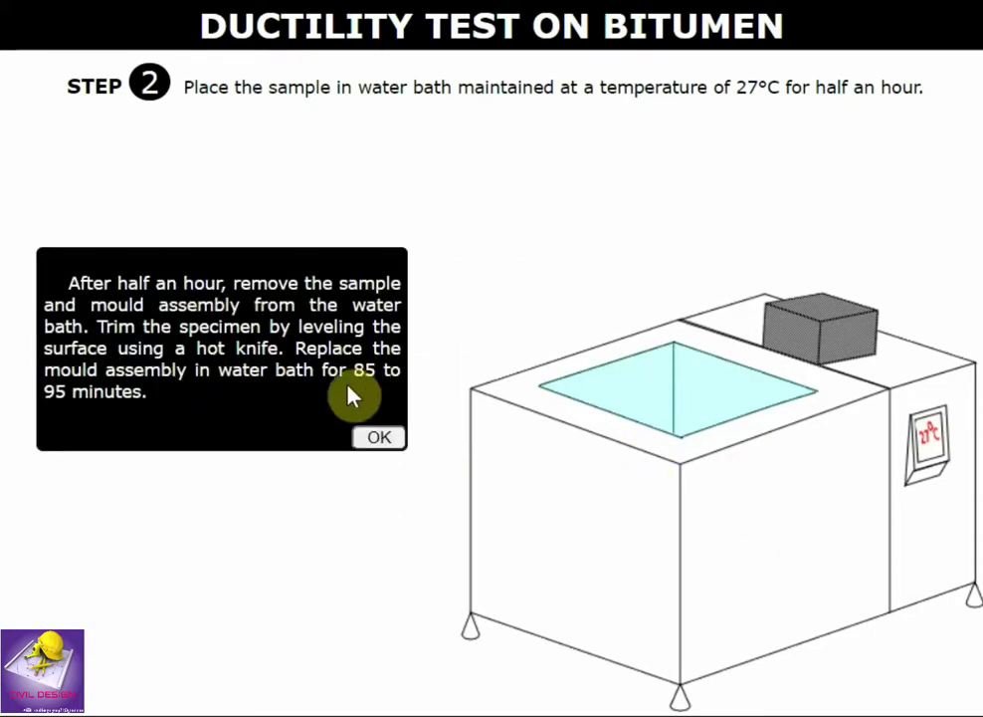
Dismiss the re-soaking note, answer 27°C for the water-bath temperature, and advance to Step 3.
left_click(377, 436)
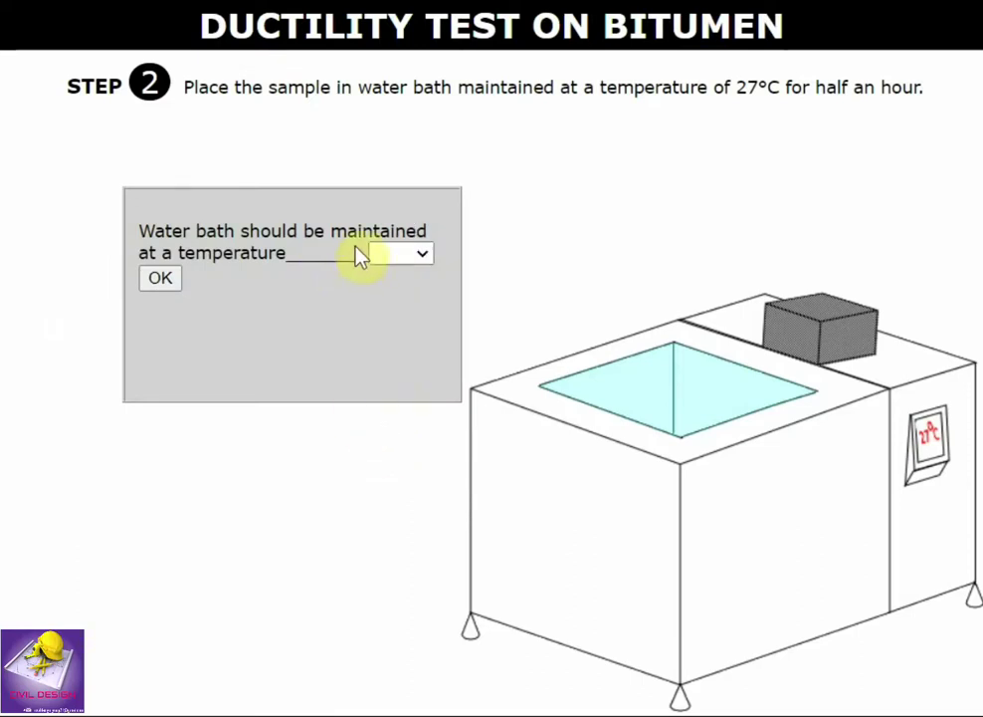
left_click(397, 255)
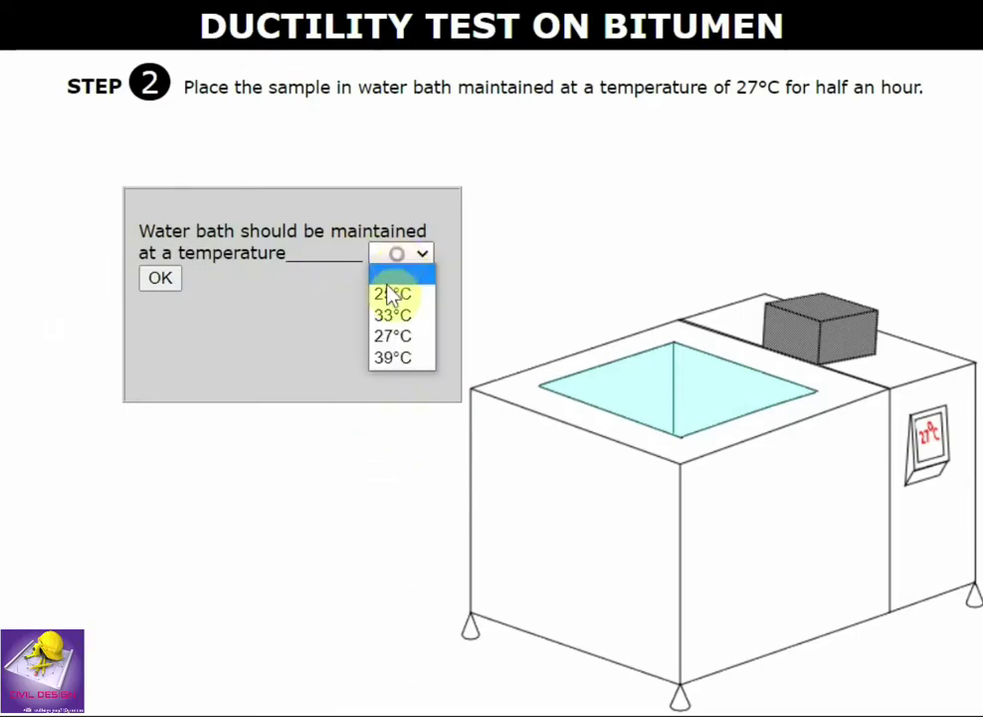
left_click(413, 336)
left_click(162, 283)
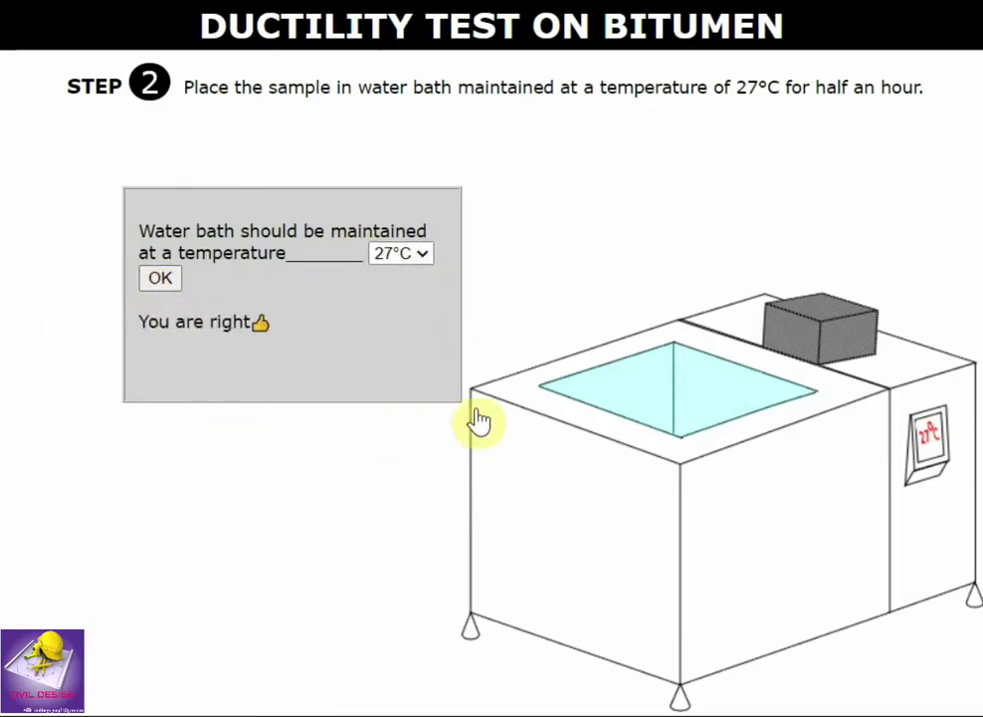
left_click(931, 685)
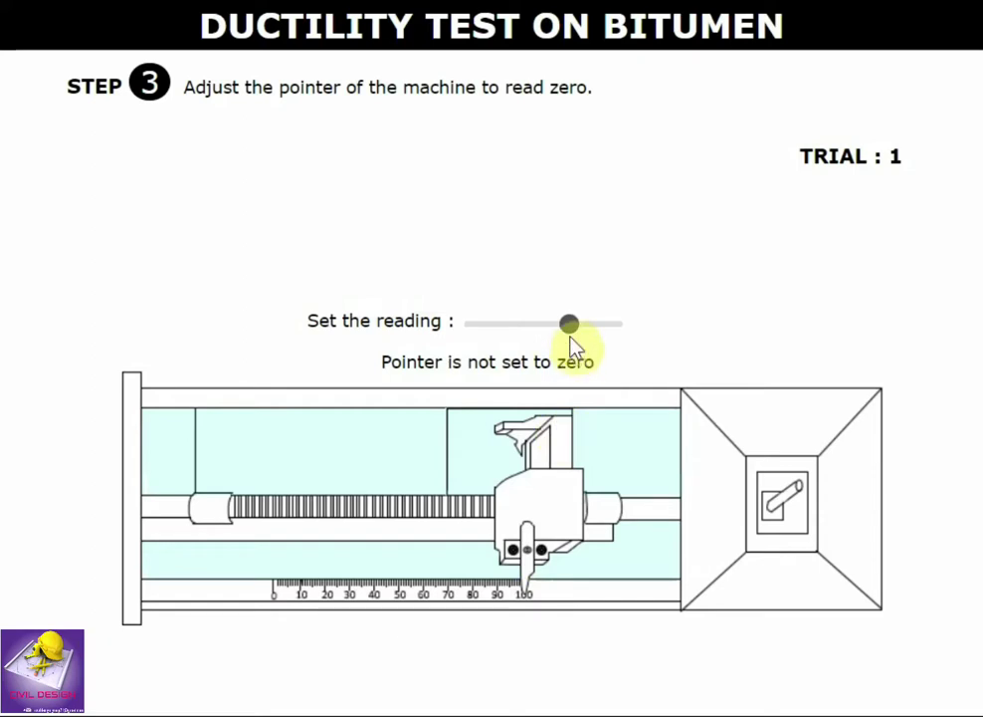
Slide Trial 1's machine pointer reading to 0 and move on to the Step 4 soaking-time question.
left_click_drag(573, 339, 446, 307)
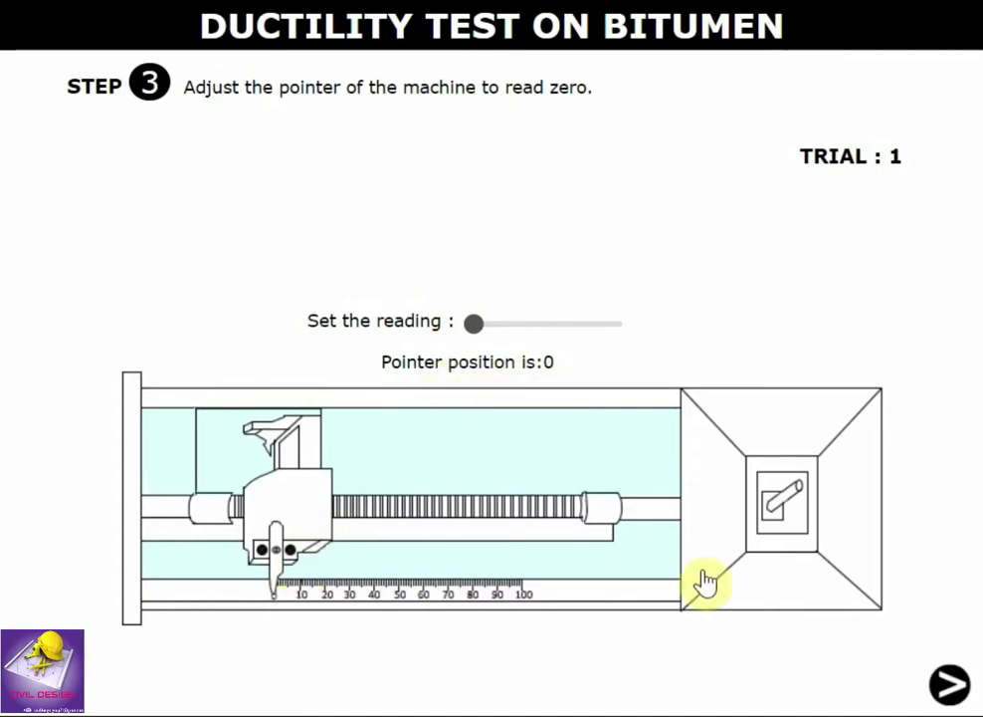
left_click(948, 680)
left_click(482, 261)
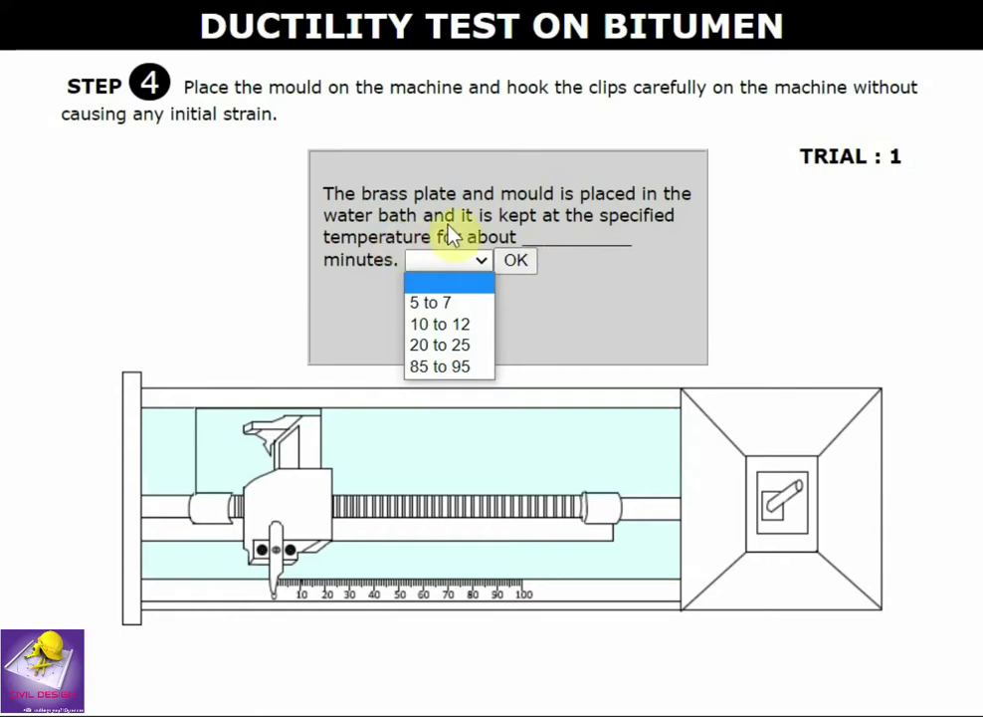
Submit the soaking-time answer, then mount the bitumen mould on the machine with its clips and screws.
left_click(466, 317)
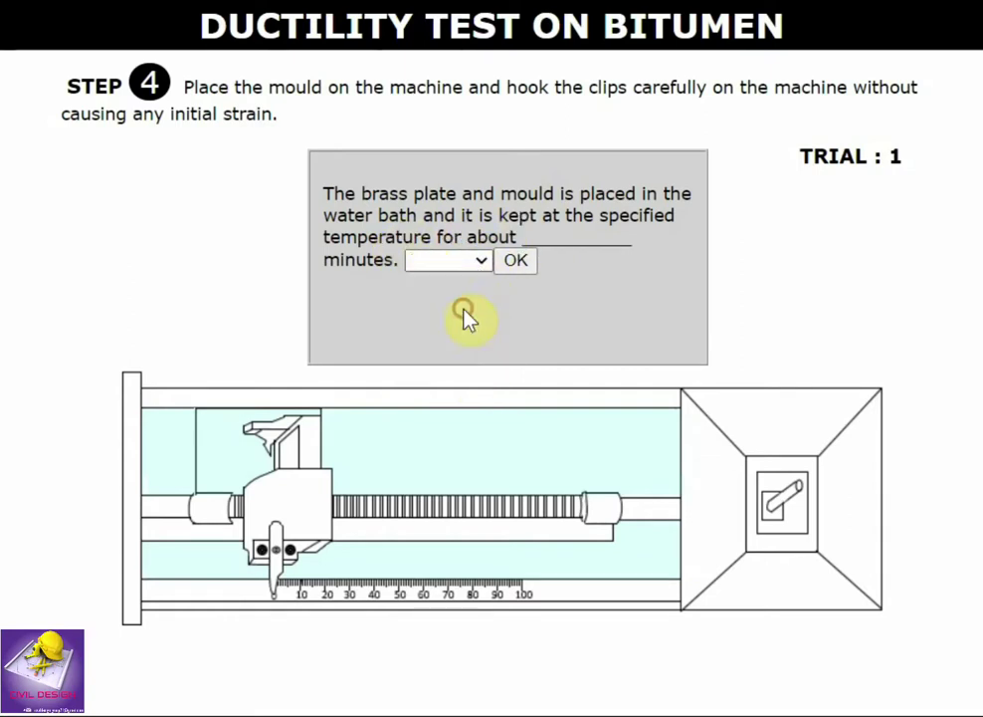
left_click(514, 262)
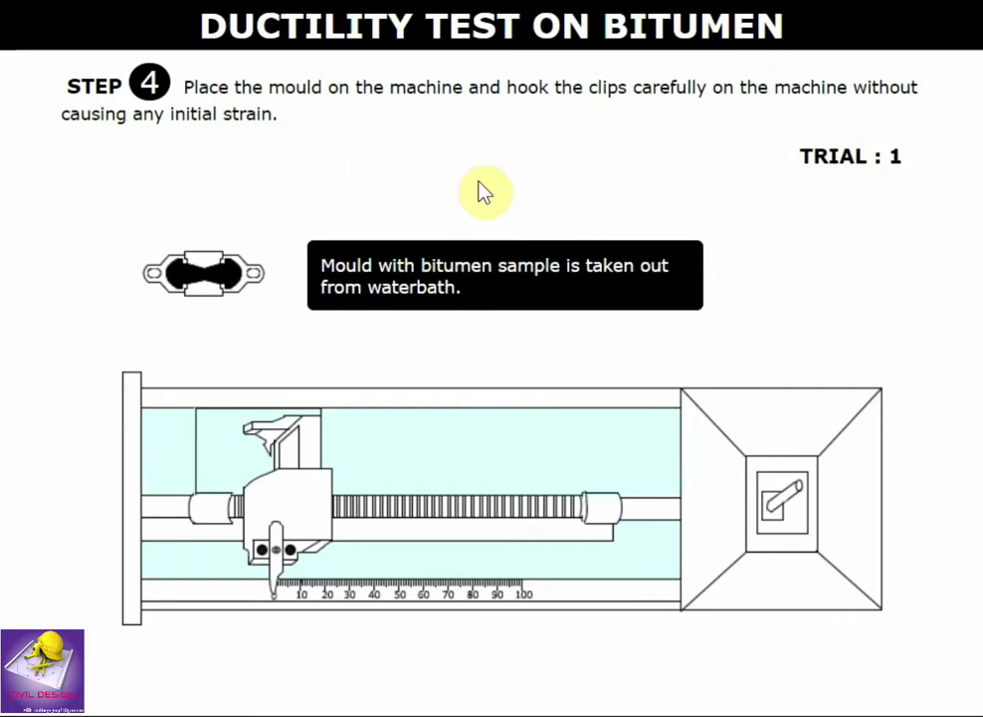
left_click(209, 275)
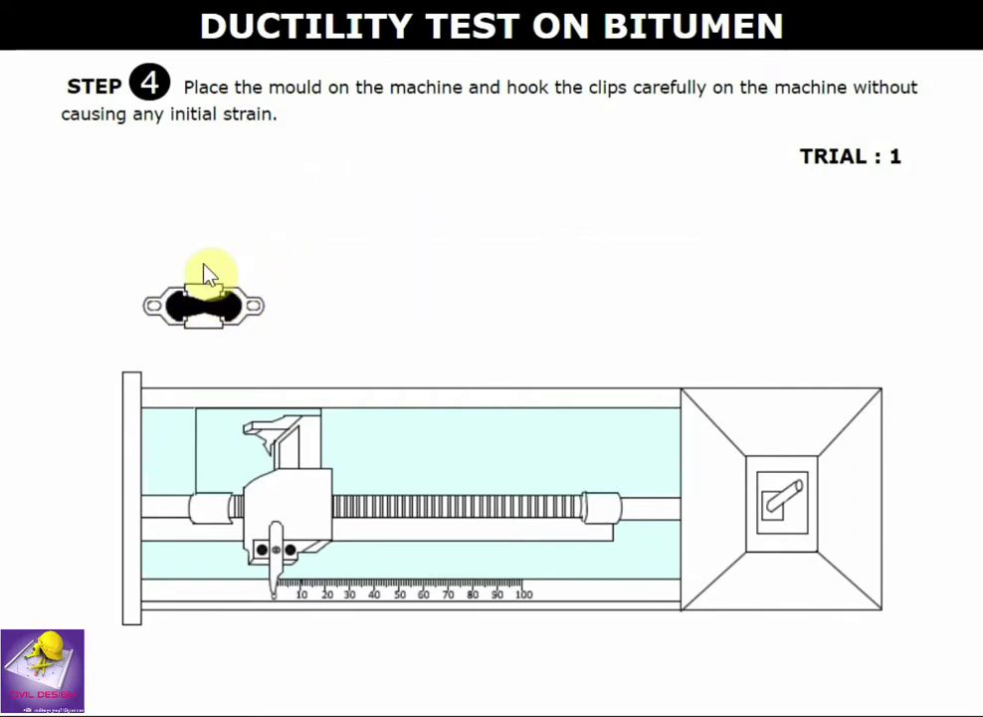
left_click(314, 426)
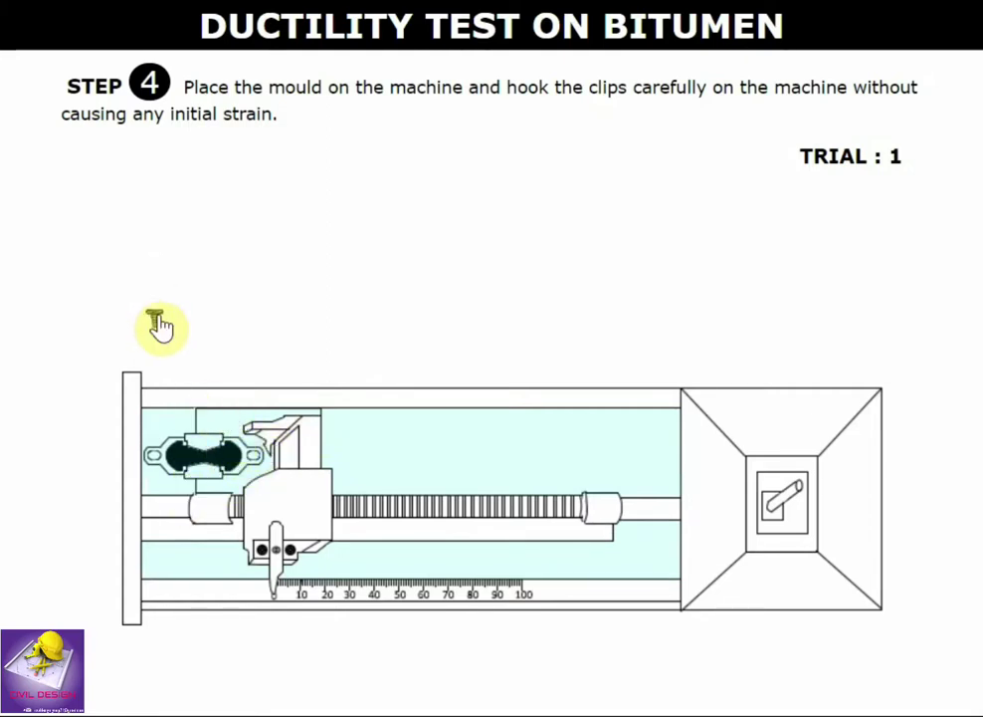
left_click(155, 342)
left_click(283, 468)
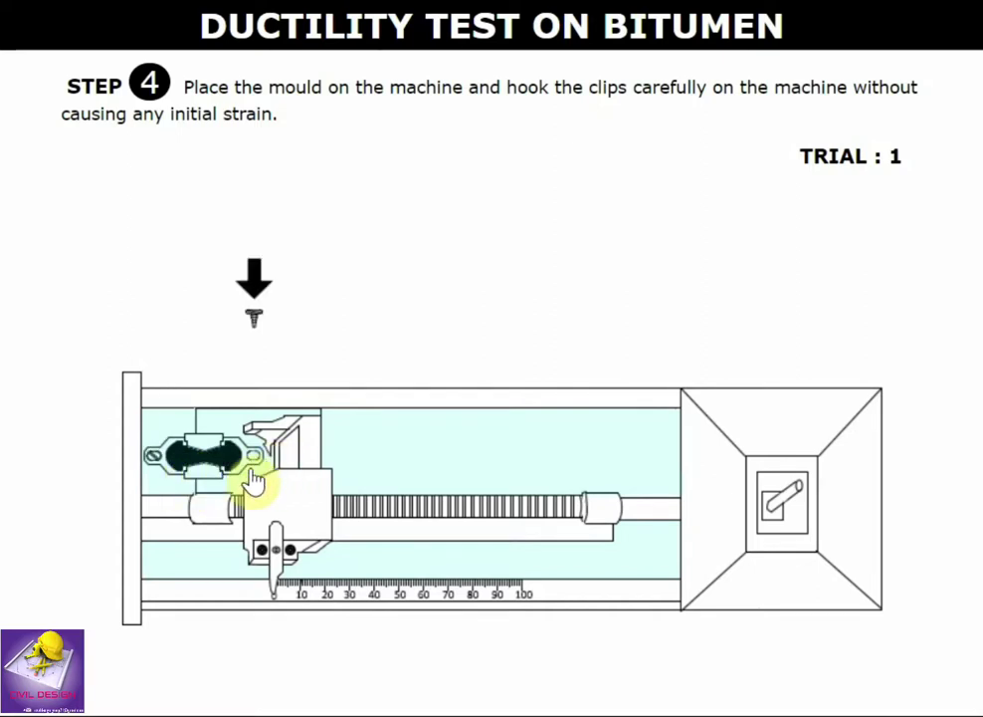
left_click(256, 320)
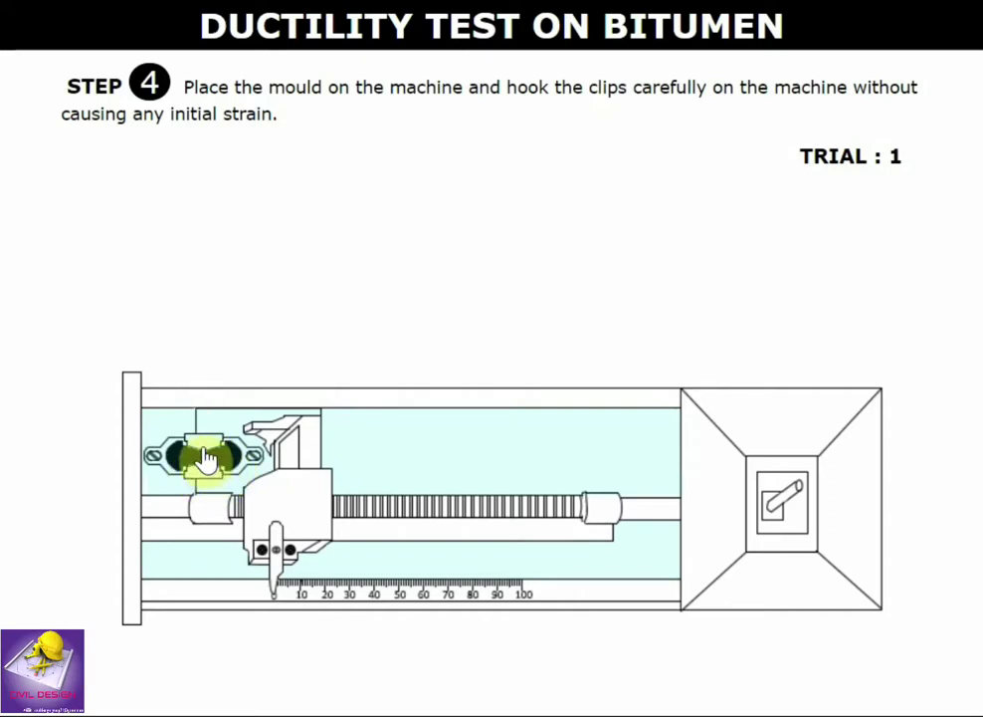
left_click(206, 456)
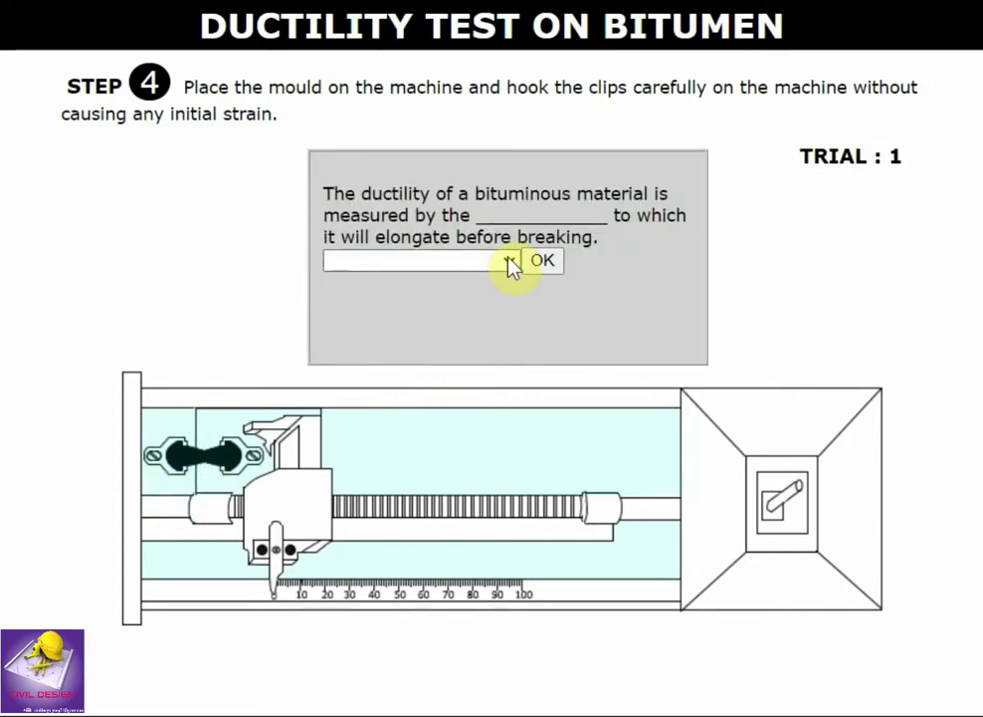
Answer 'Distance in mm' for how ductility is measured and advance to Step 5.
left_click(511, 263)
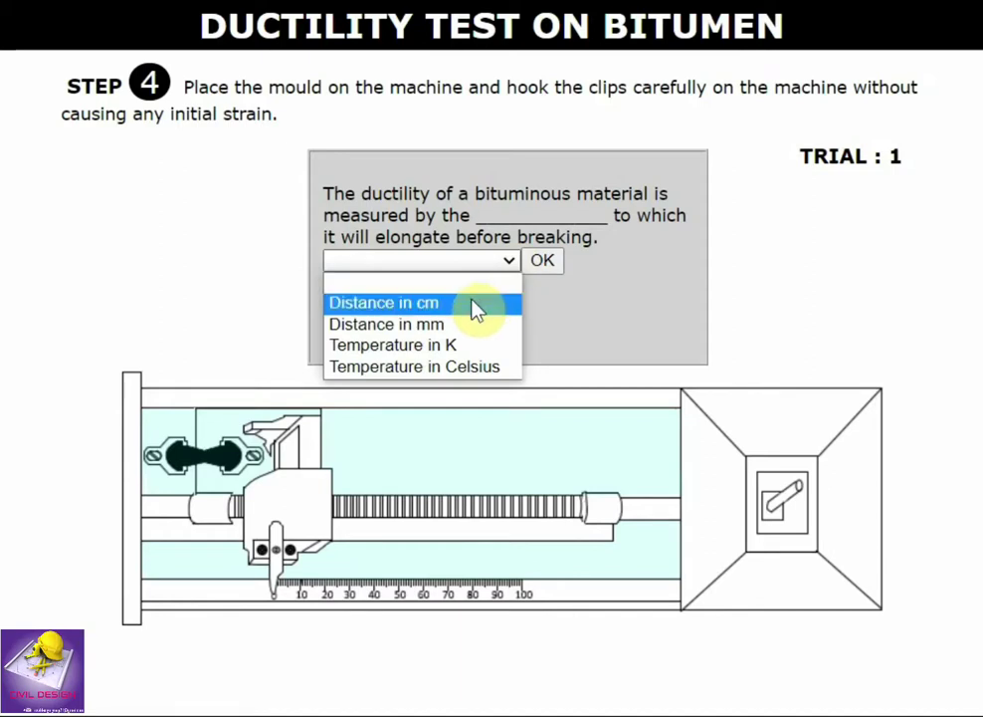
left_click(480, 326)
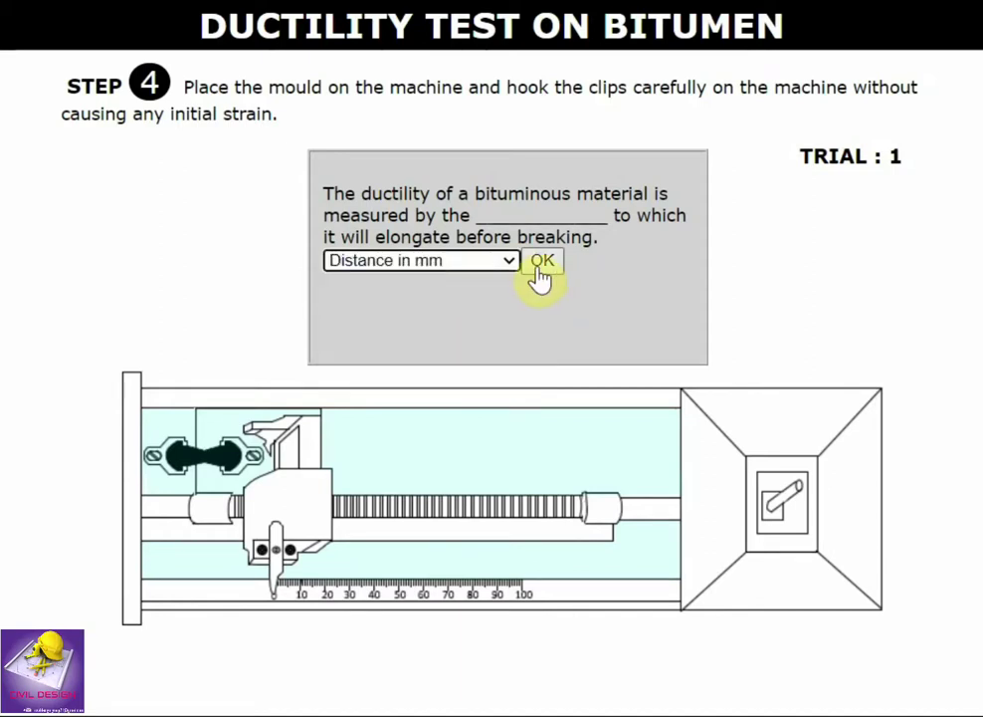
left_click(537, 265)
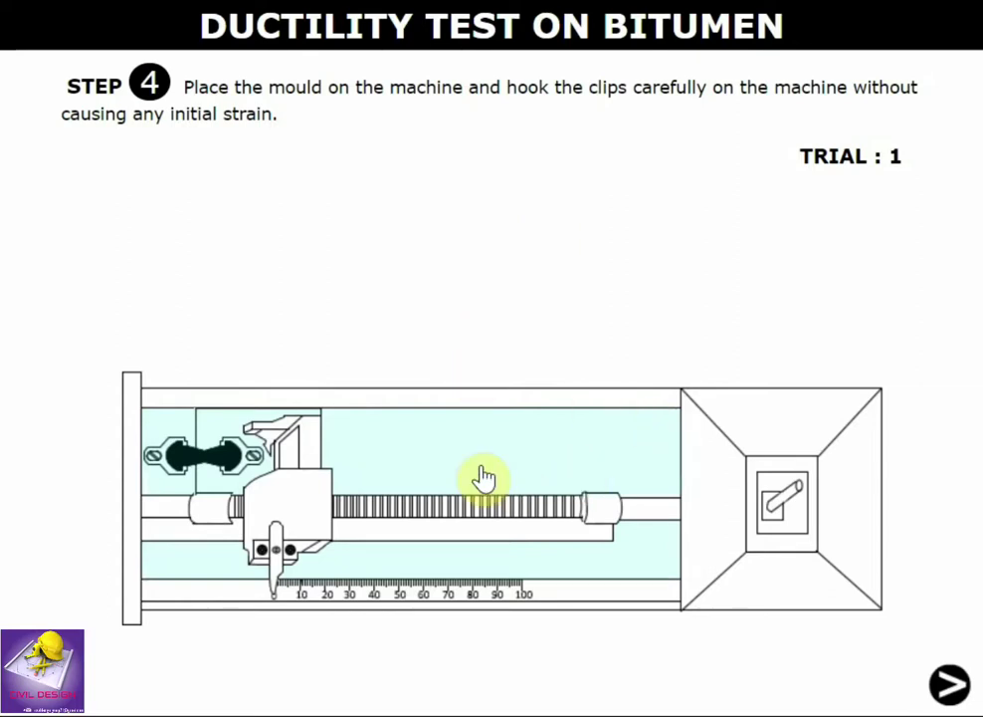
left_click(948, 684)
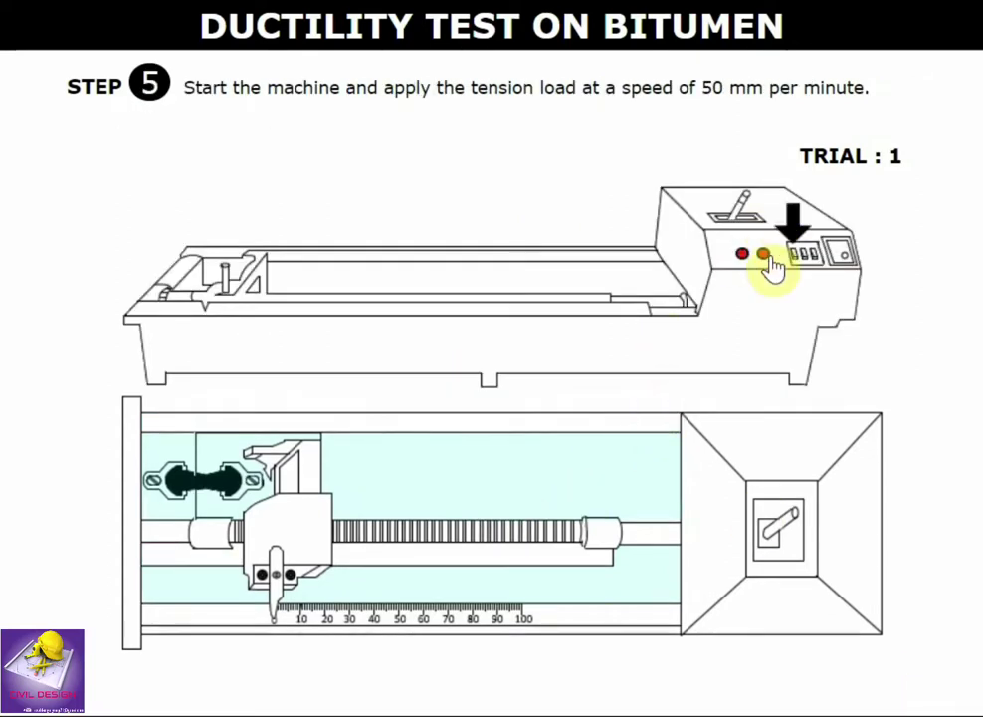
Run trial 1 until the bitumen thread stretches to 80 cm, stop the machine, and go to trial 2.
left_click(806, 260)
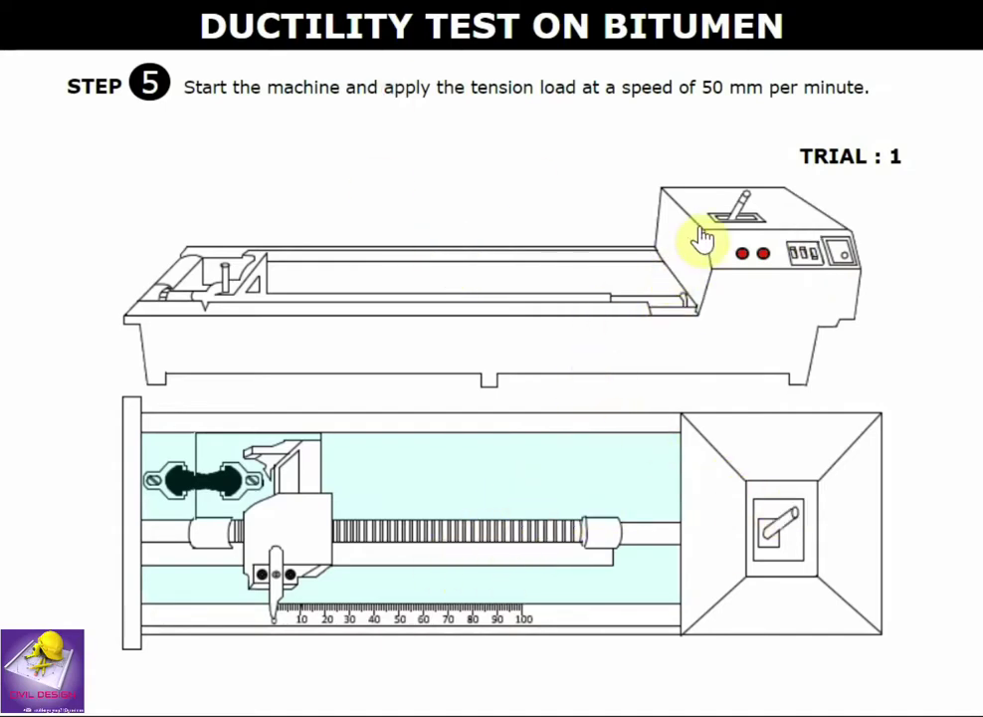
left_click(813, 257)
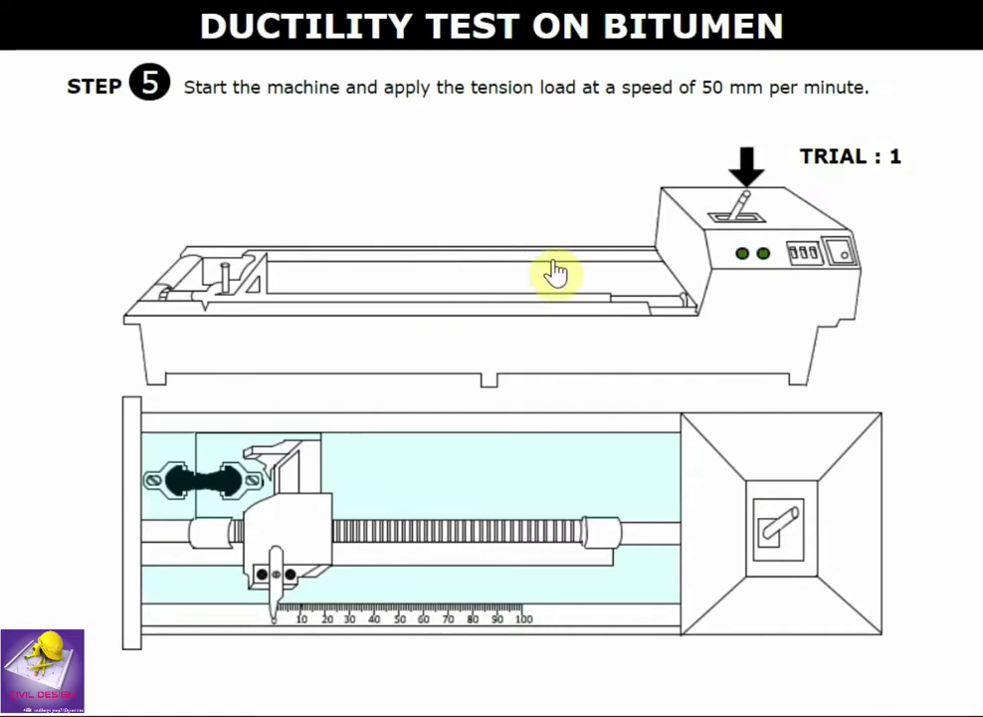
left_click(729, 213)
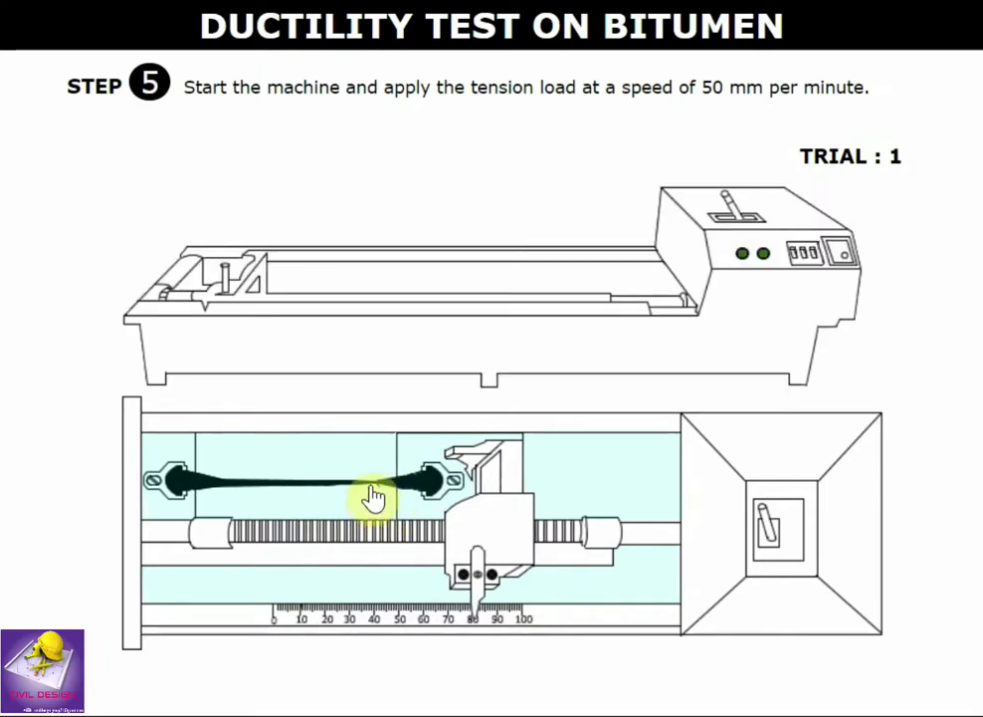
left_click(738, 217)
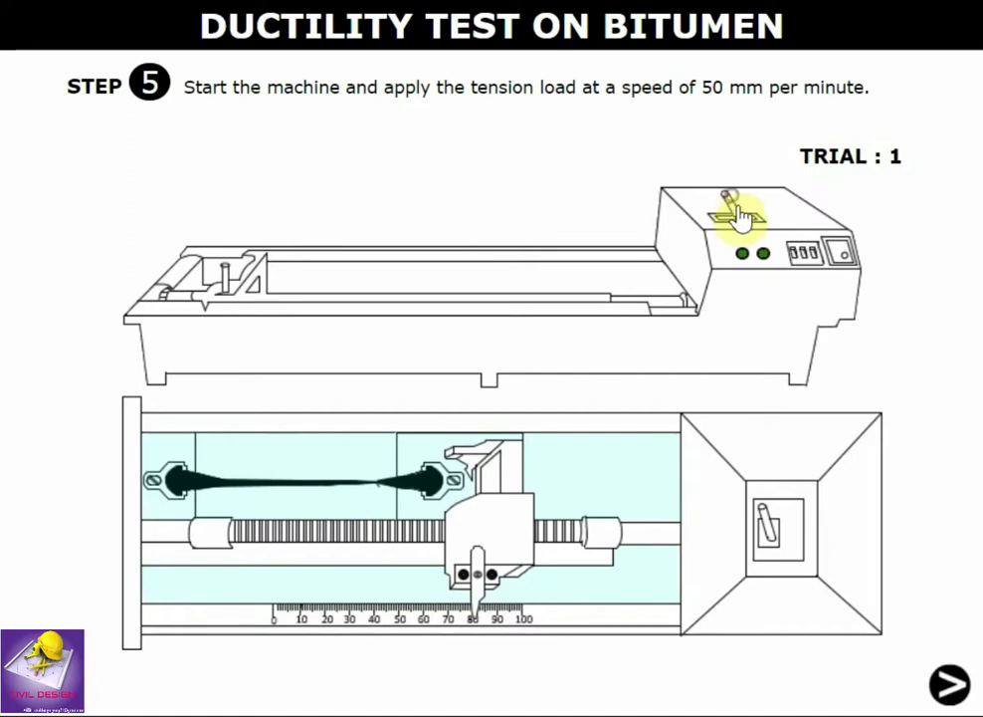
left_click(738, 217)
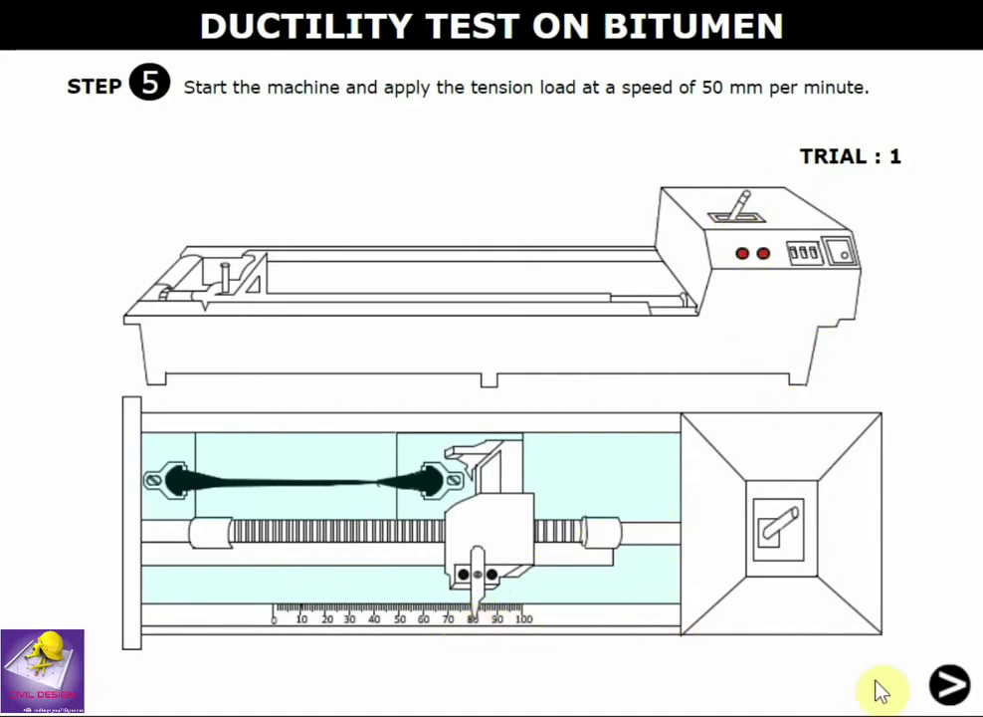
left_click(948, 681)
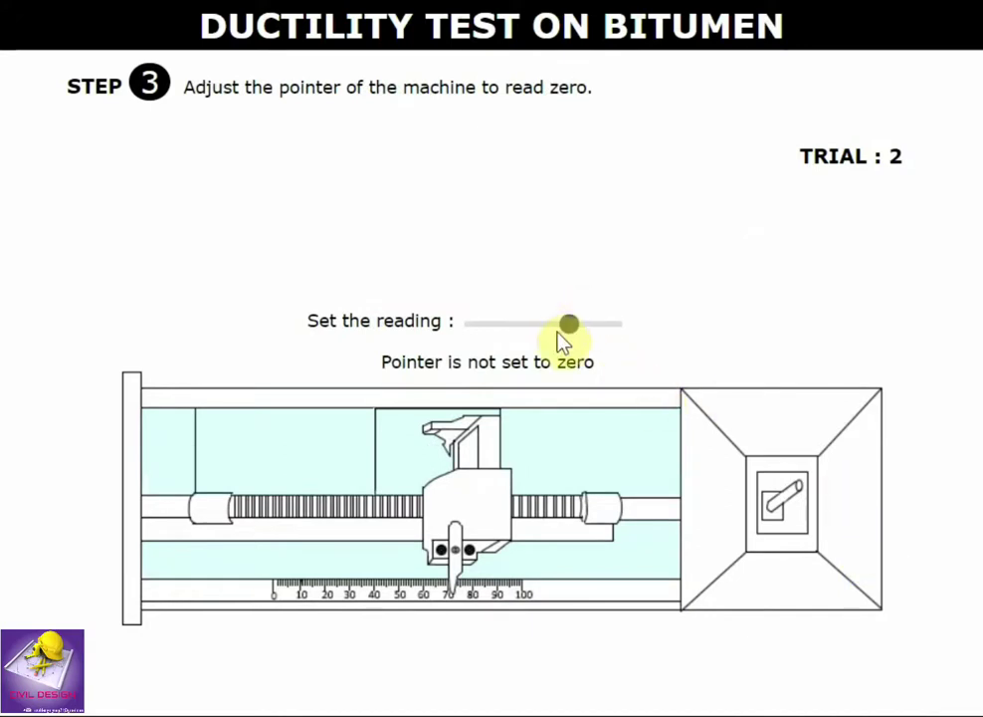
Zero trial 2's pointer reading, hook the mould and both clips onto the machine, and reach Step 5.
left_click_drag(567, 329, 439, 318)
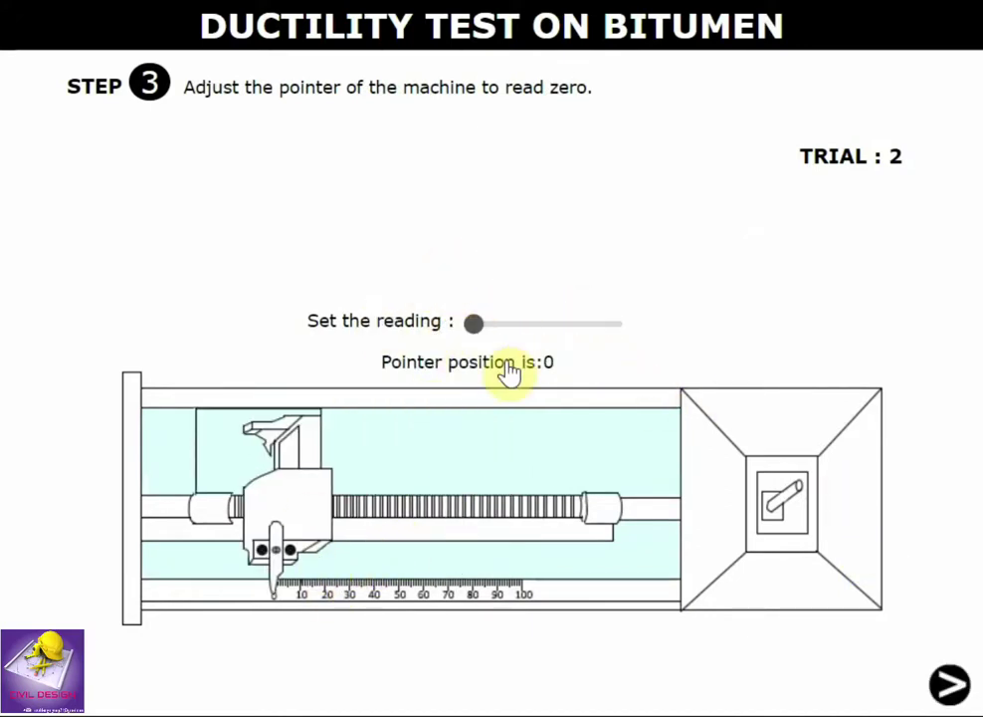
left_click(951, 683)
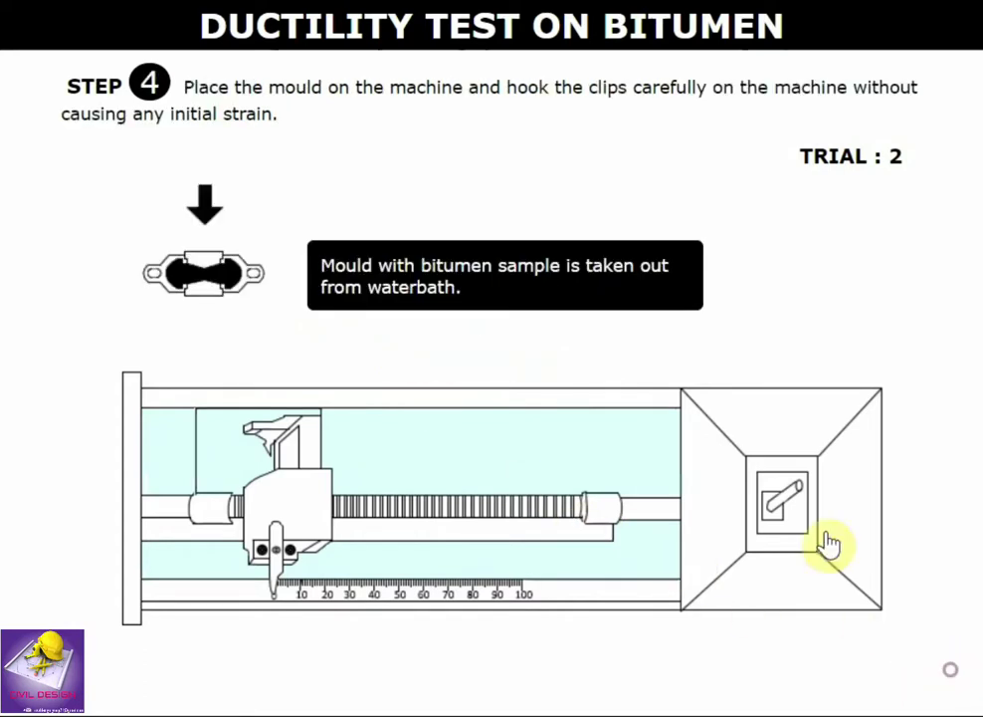
left_click(204, 456)
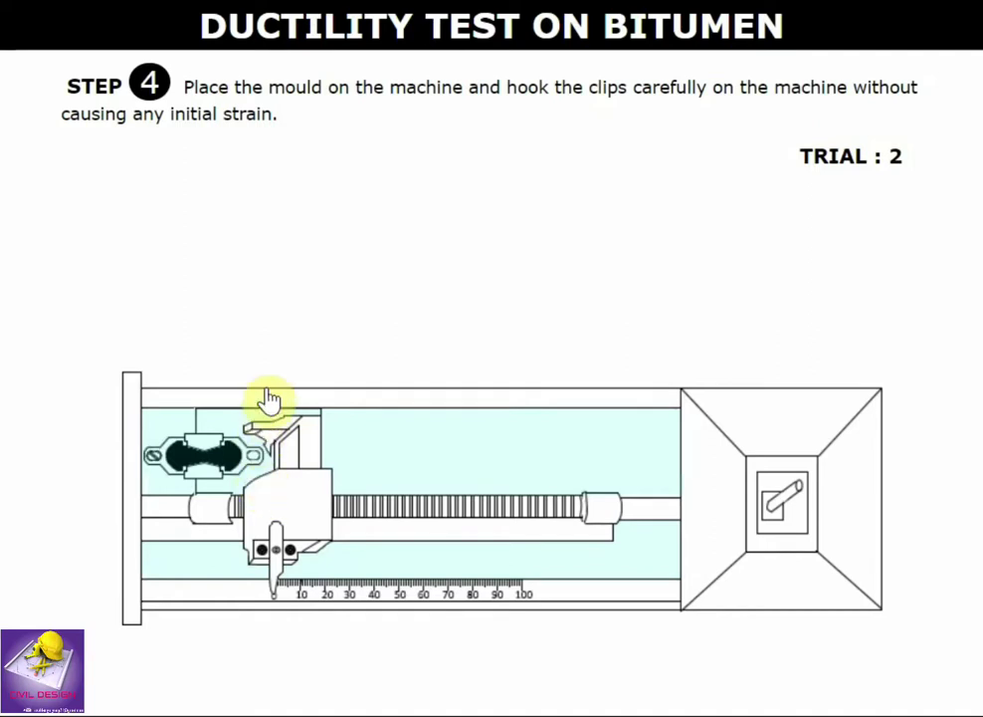
left_click(256, 327)
left_click(209, 458)
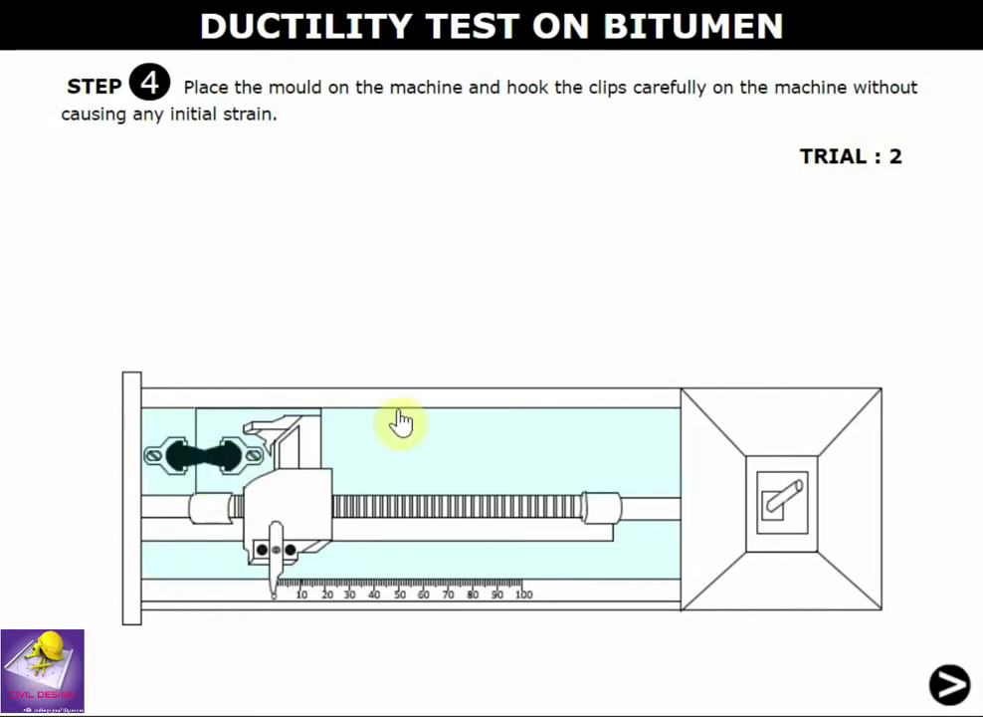
left_click(951, 687)
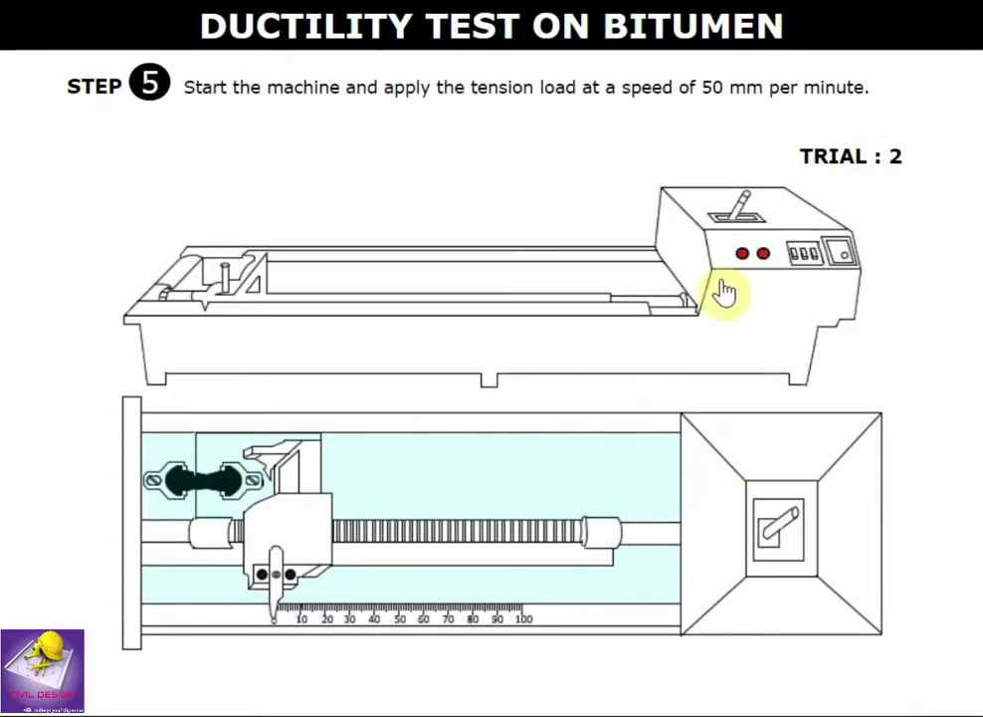
Power on the machine, stretch trial 2's sample to 81 cm, stop it, and open the results table.
left_click(809, 261)
left_click(741, 221)
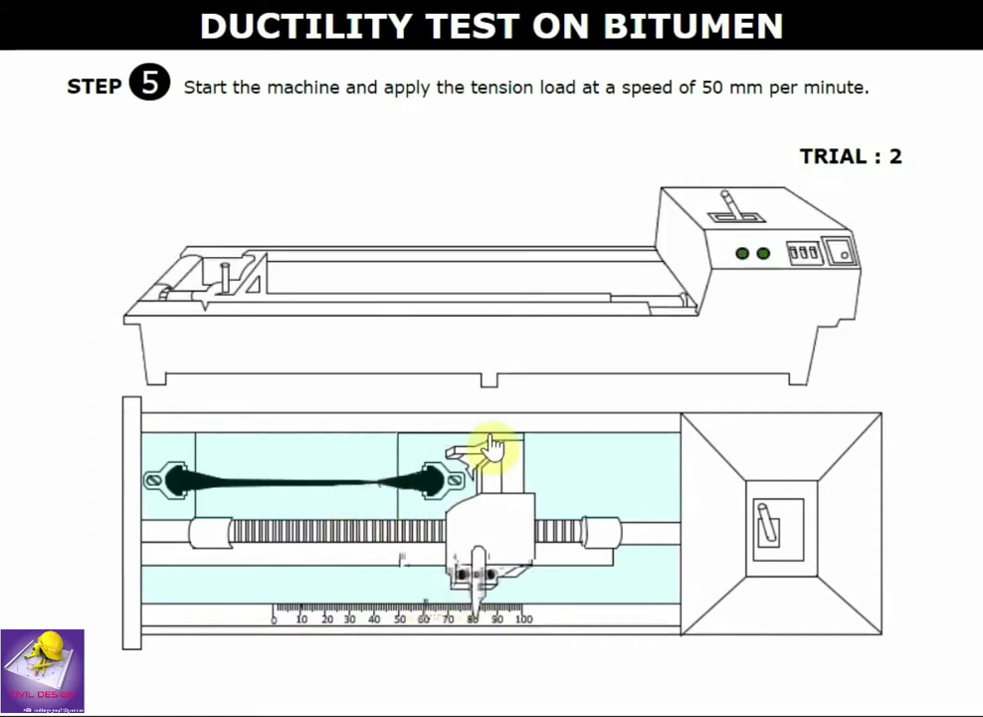
left_click(735, 219)
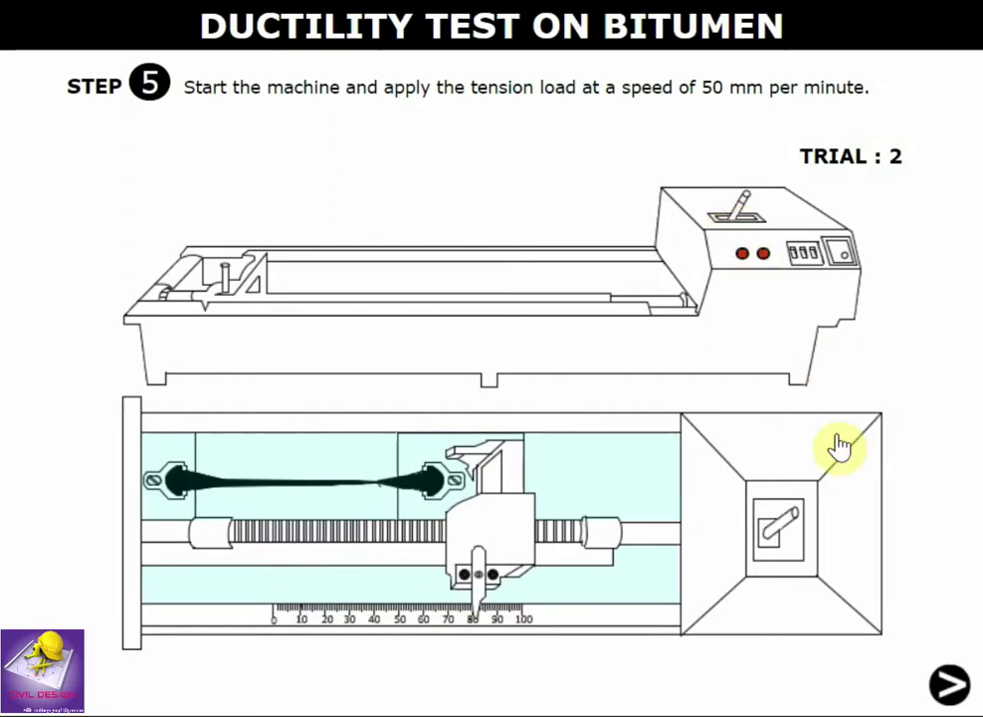
left_click(960, 697)
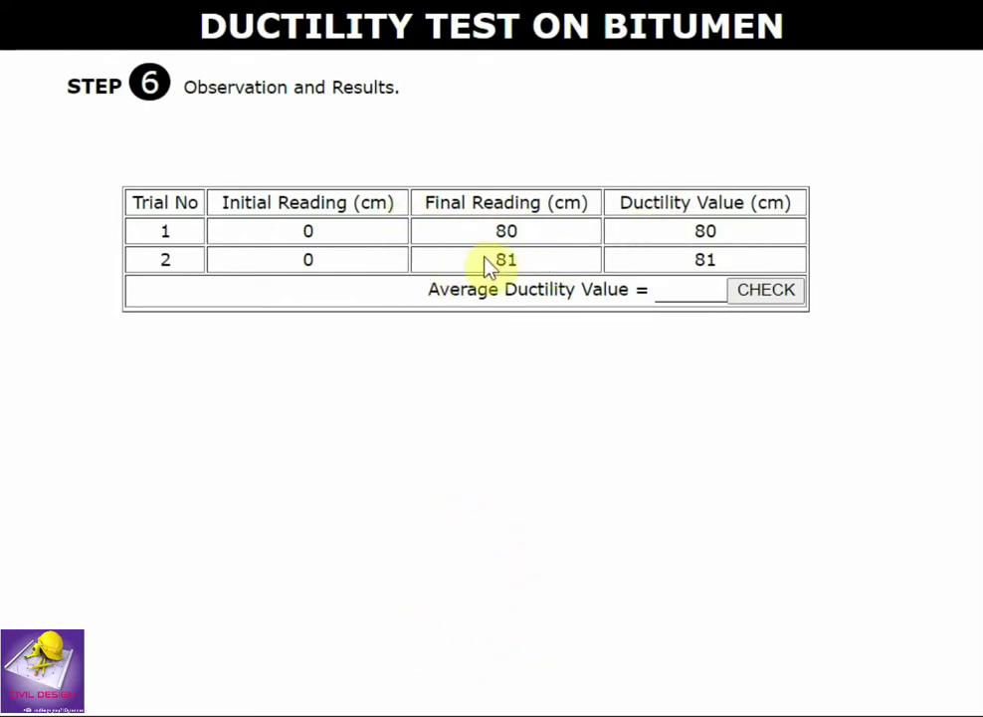
Enter 80.5 as the Average Ductility Value and check it.
left_click(696, 286)
type("80.5")
left_click(751, 289)
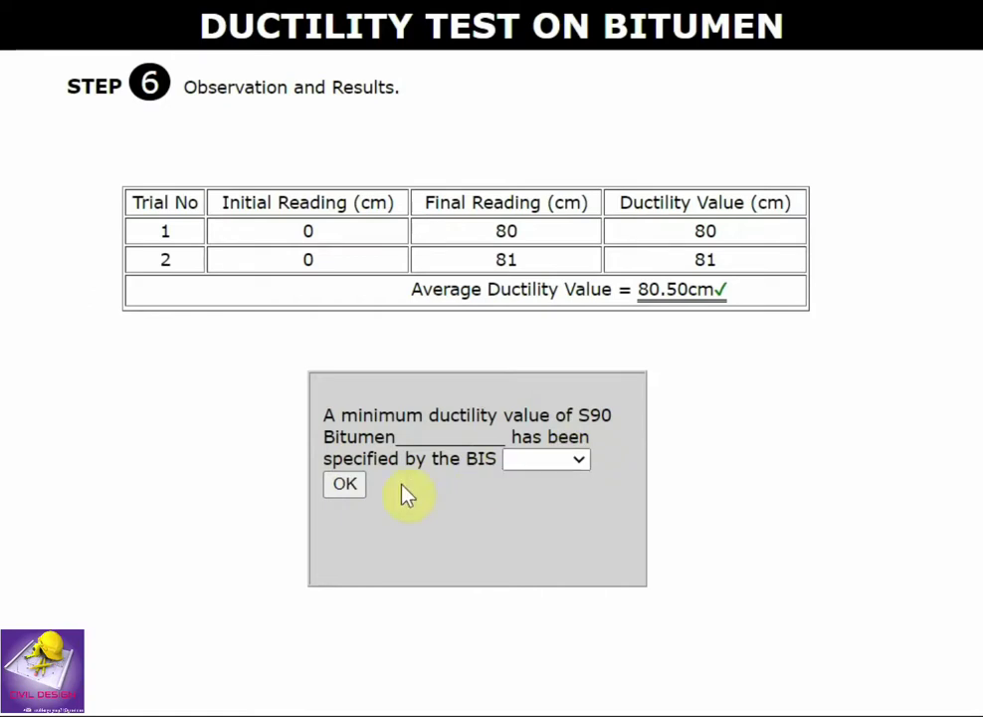
Answer 85 cm for the BIS minimum ductility question and submit it.
left_click(578, 461)
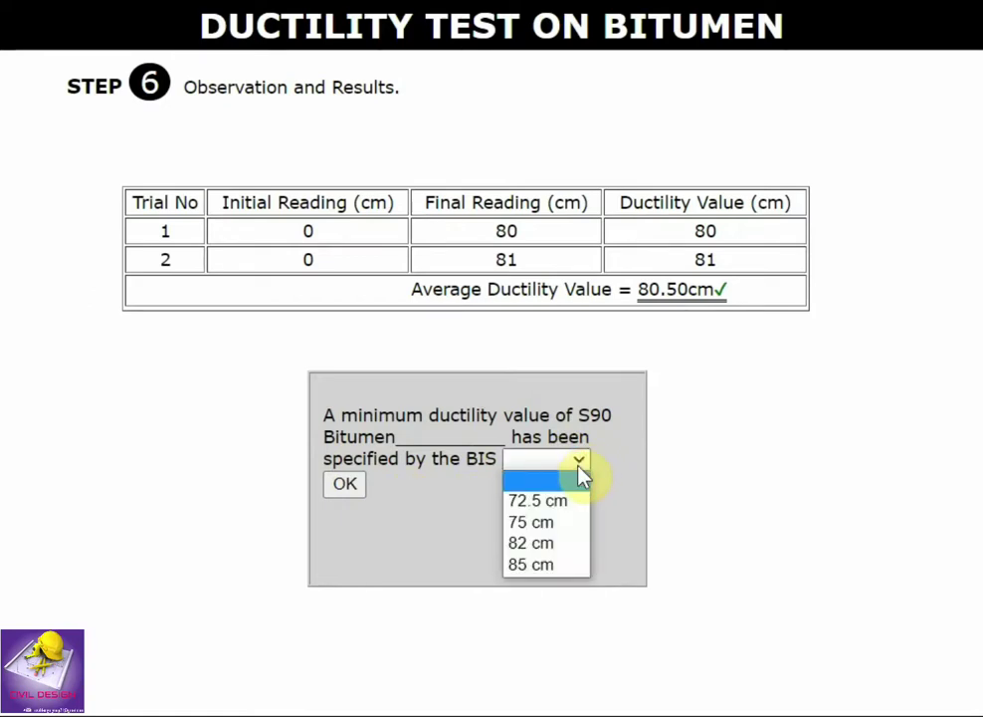
left_click(557, 565)
left_click(358, 486)
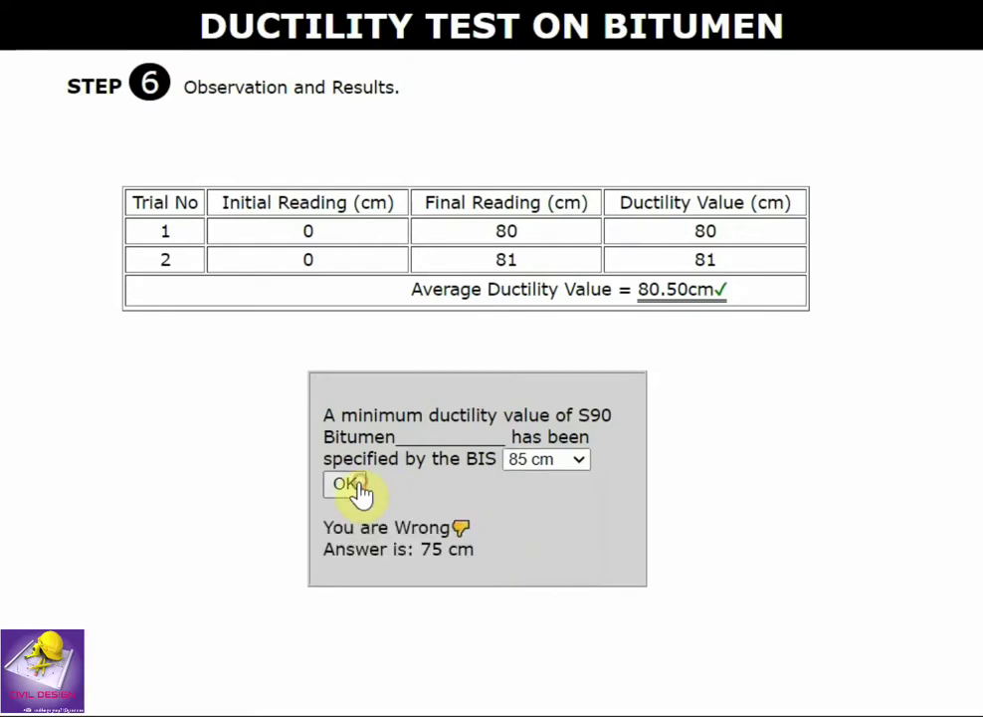